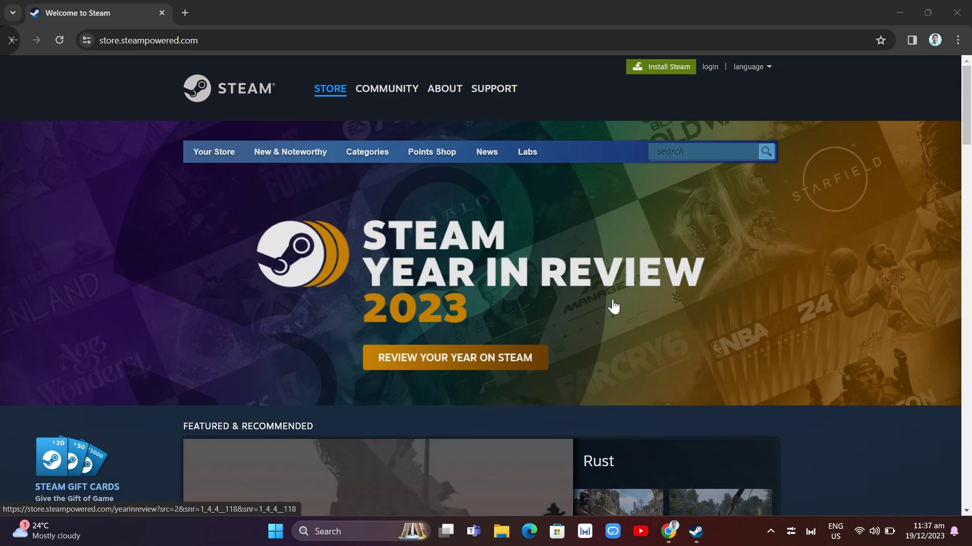
# Try the Install Steam link in Chrome, then switch to the Steam desktop client's store page.
pyautogui.click(220, 40)
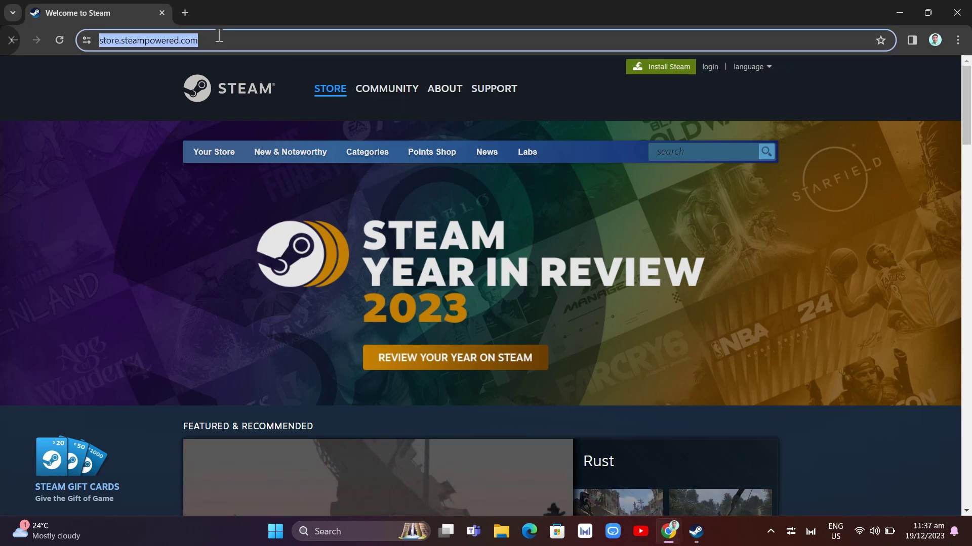
pyautogui.click(126, 41)
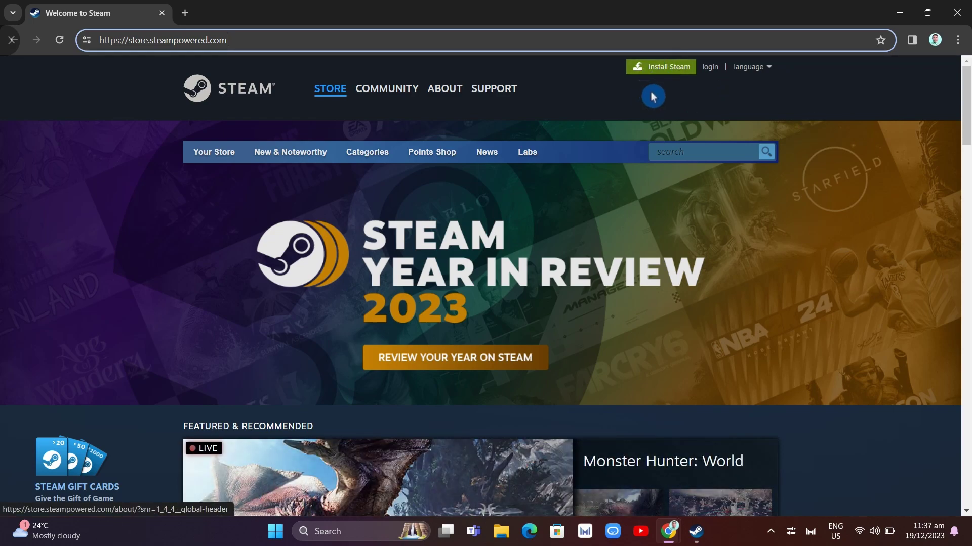
pyautogui.click(662, 74)
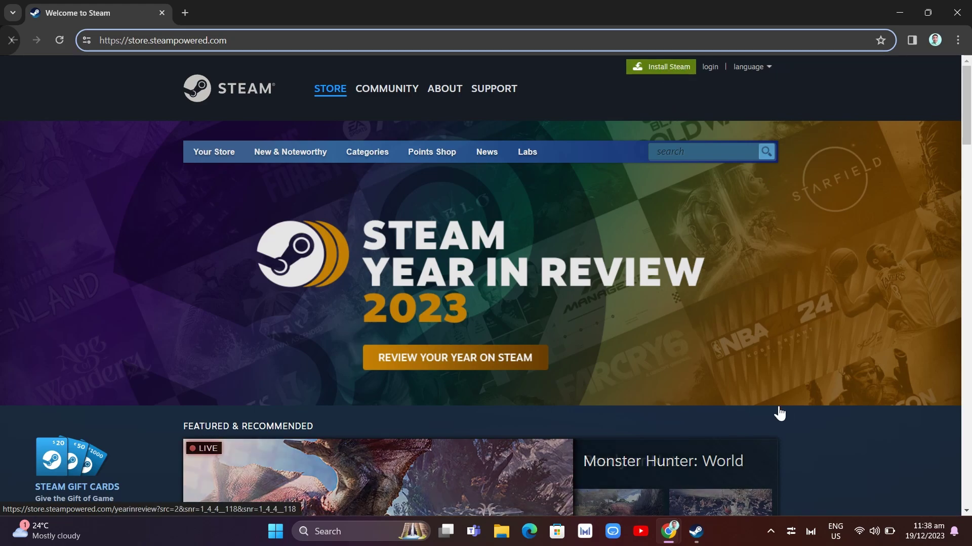
pyautogui.click(698, 532)
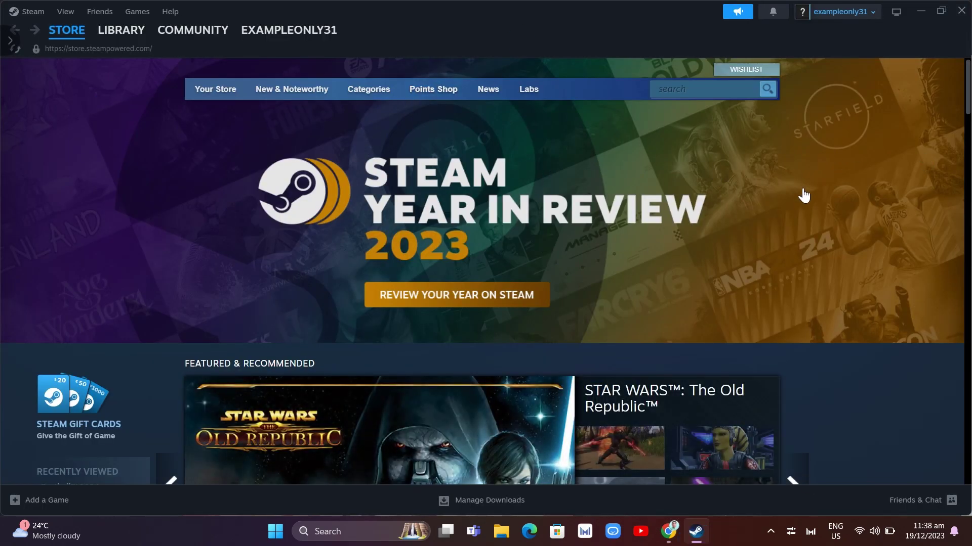
pyautogui.scroll(-5, 828, 229)
pyautogui.scroll(-5, 828, 228)
pyautogui.scroll(8, 829, 227)
pyautogui.scroll(4, 830, 231)
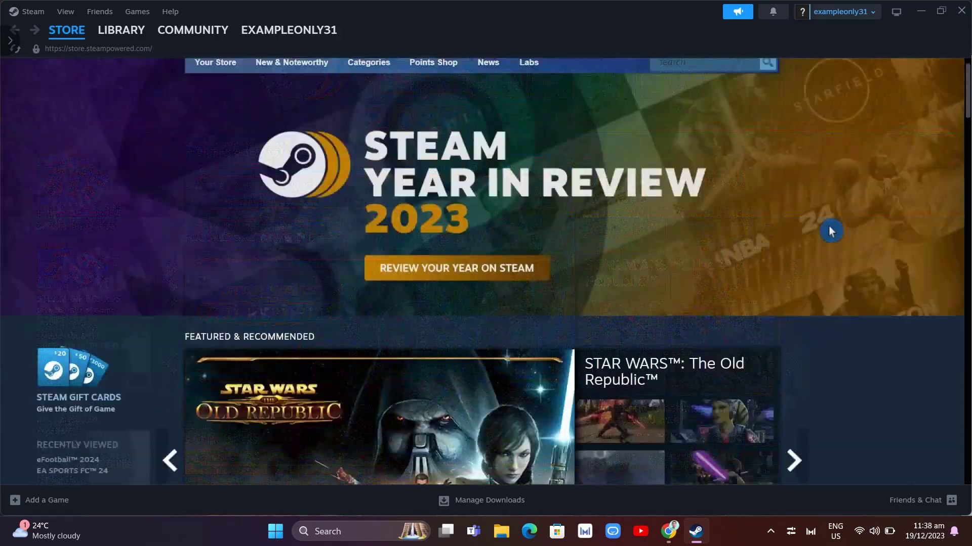
pyautogui.scroll(-5, 829, 231)
pyautogui.scroll(-5, 830, 231)
pyautogui.scroll(8, 829, 231)
pyautogui.scroll(3, 830, 232)
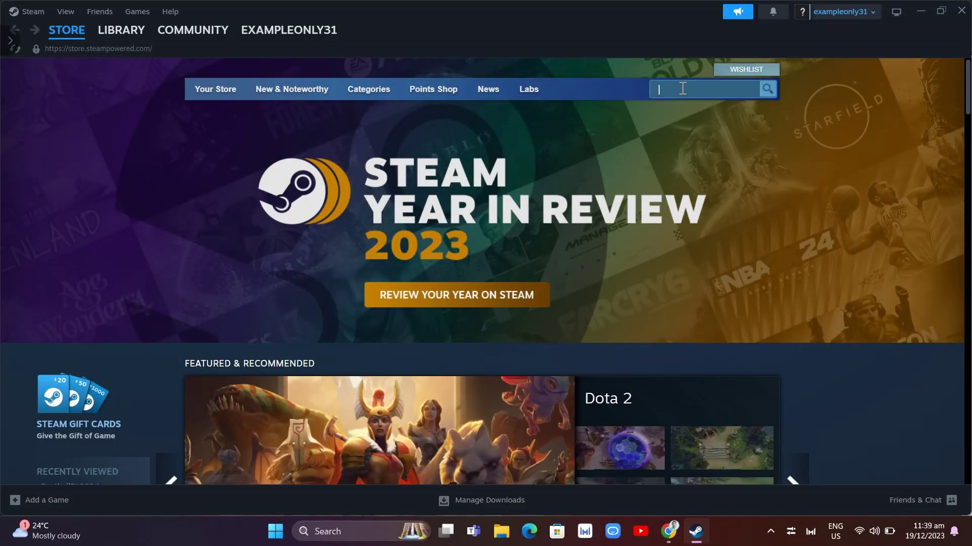
pyautogui.write('vice city')
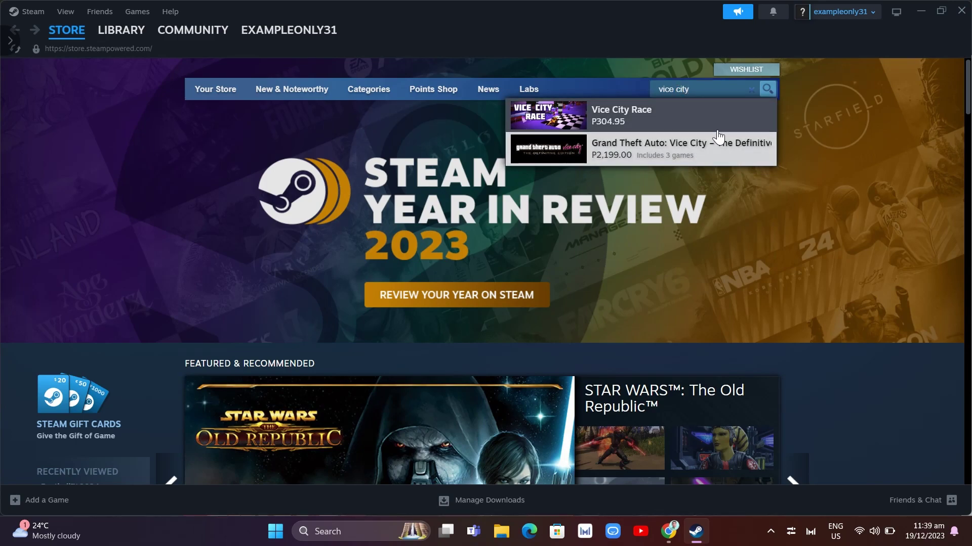
# Open the GTA Vice City Definitive Edition page and pass its age check.
pyautogui.click(683, 152)
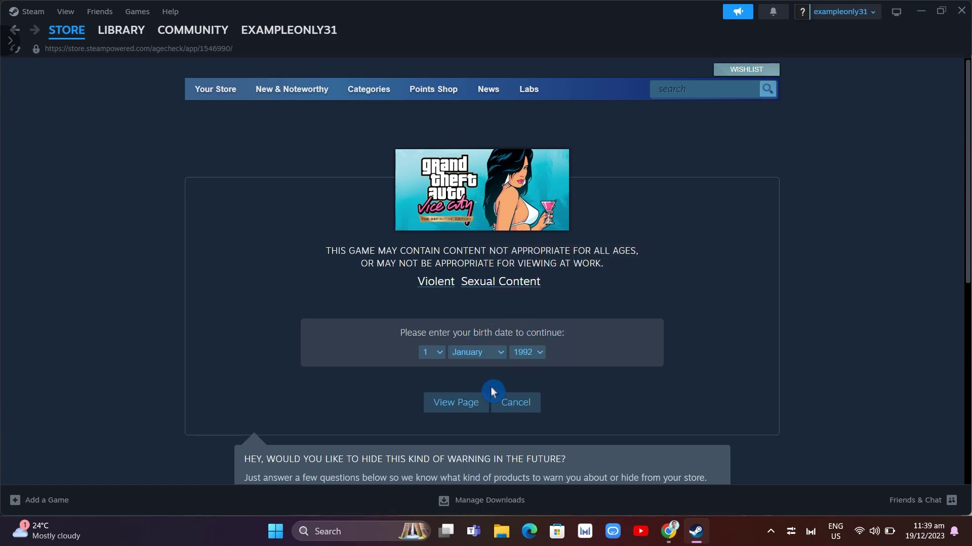
pyautogui.click(460, 408)
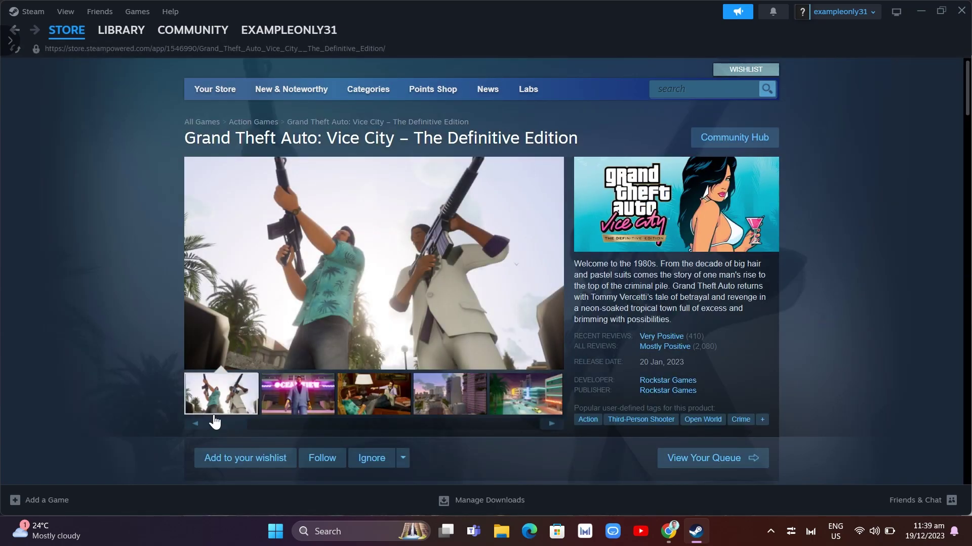
pyautogui.scroll(-4, 894, 294)
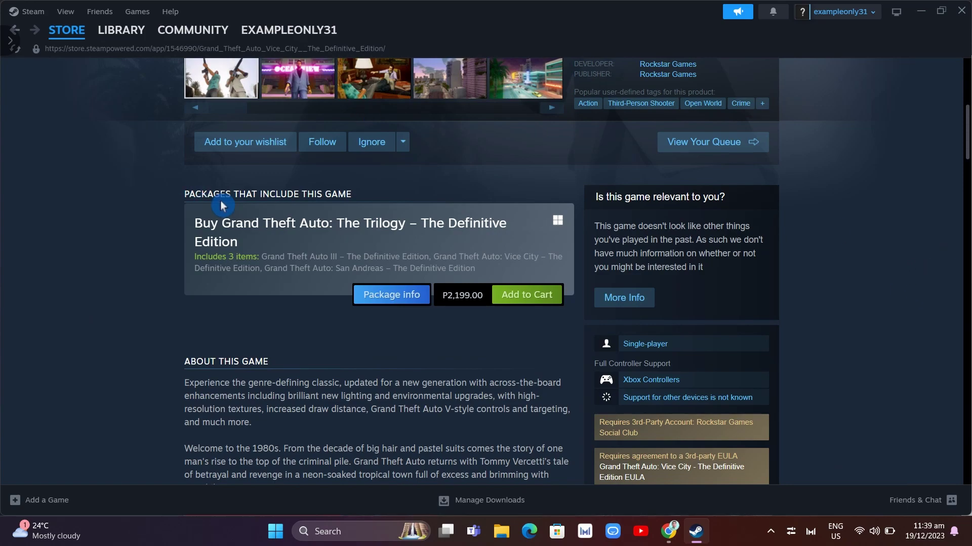
# Add the GTA Trilogy Definitive Edition bundle to the cart and buy it for myself.
pyautogui.click(503, 288)
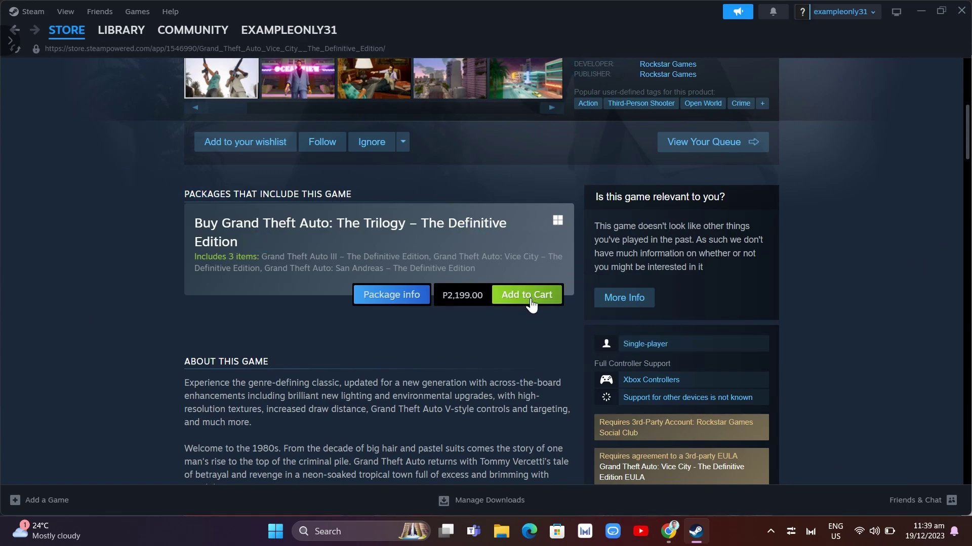
pyautogui.click(530, 303)
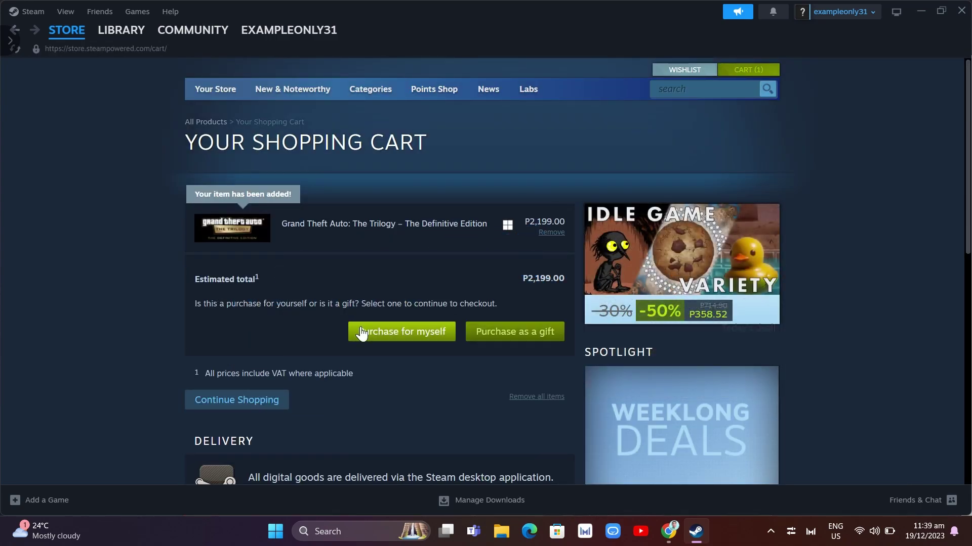
pyautogui.click(405, 325)
pyautogui.click(403, 337)
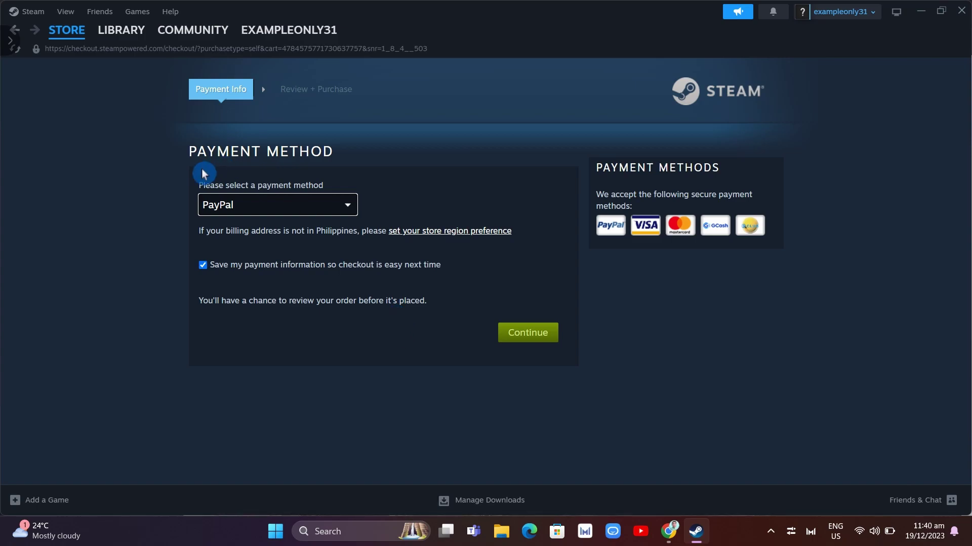
pyautogui.click(287, 218)
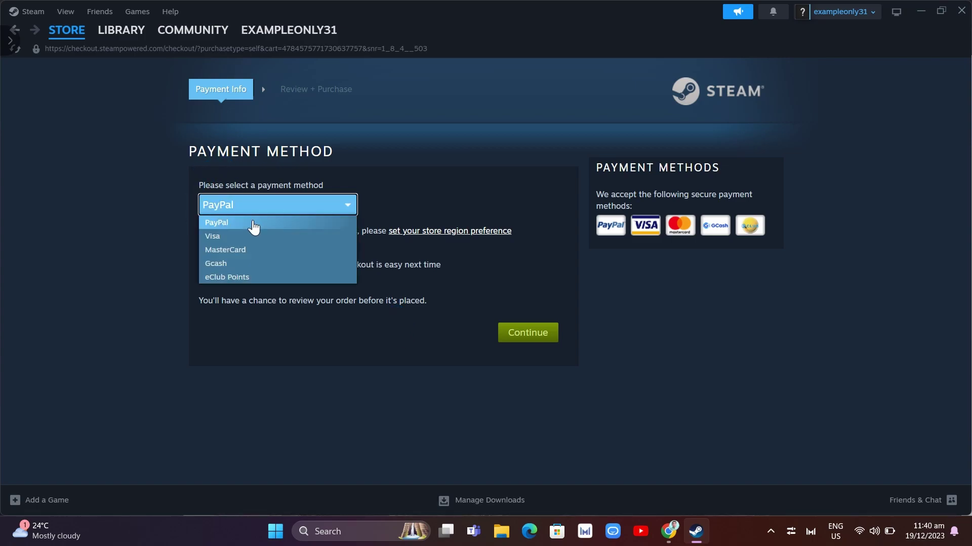
pyautogui.click(224, 237)
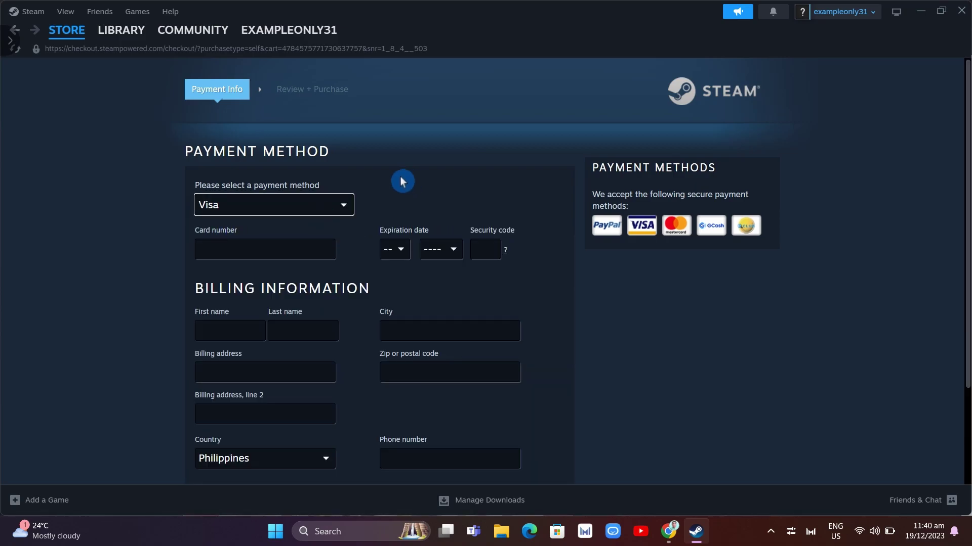
pyautogui.scroll(-2, 377, 153)
pyautogui.click(160, 184)
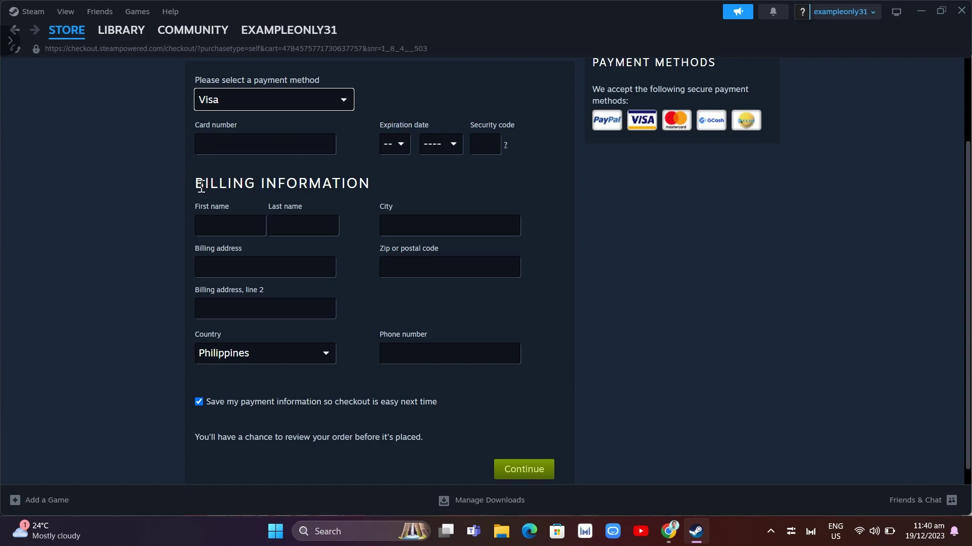
pyautogui.scroll(2, 475, 347)
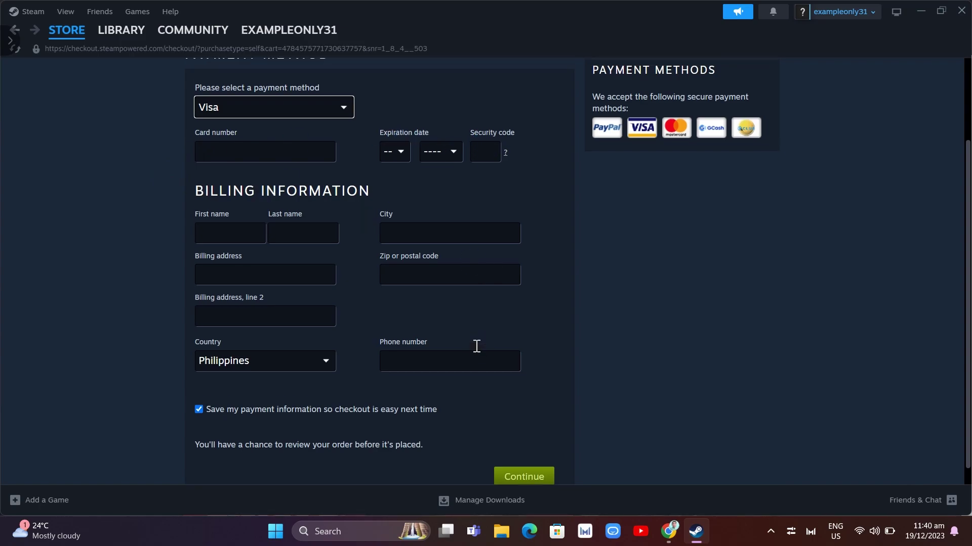
pyautogui.click(321, 210)
pyautogui.click(243, 250)
pyautogui.click(320, 238)
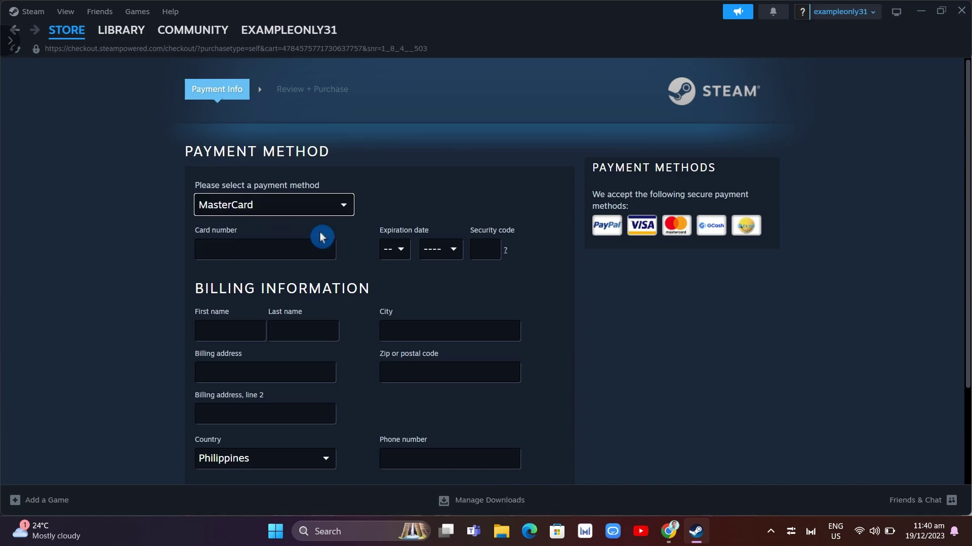
pyautogui.scroll(-2, 373, 354)
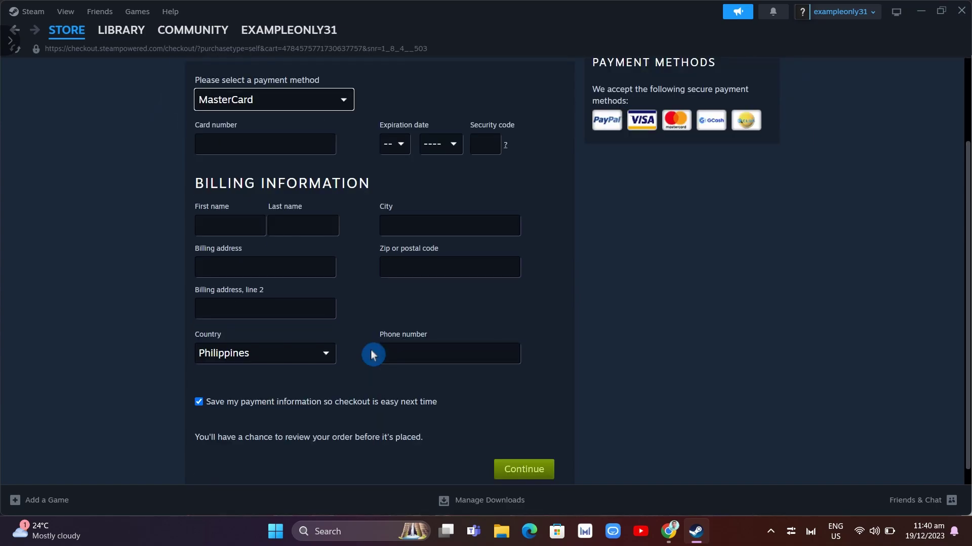
pyautogui.click(319, 106)
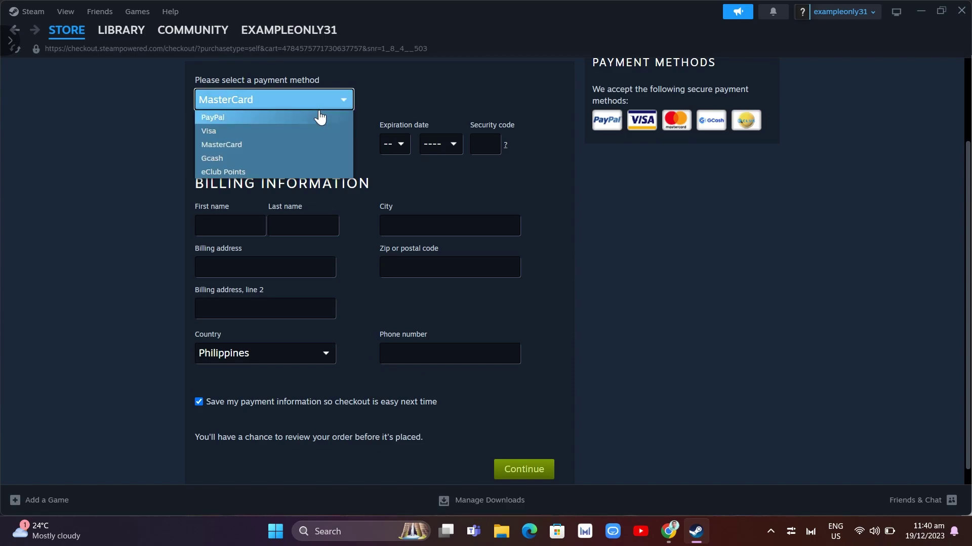
pyautogui.click(266, 116)
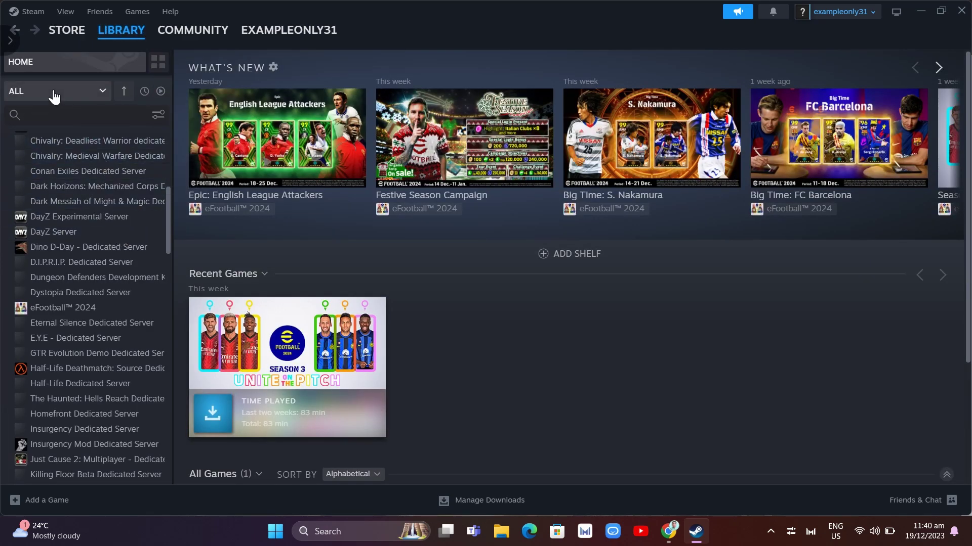
pyautogui.click(47, 117)
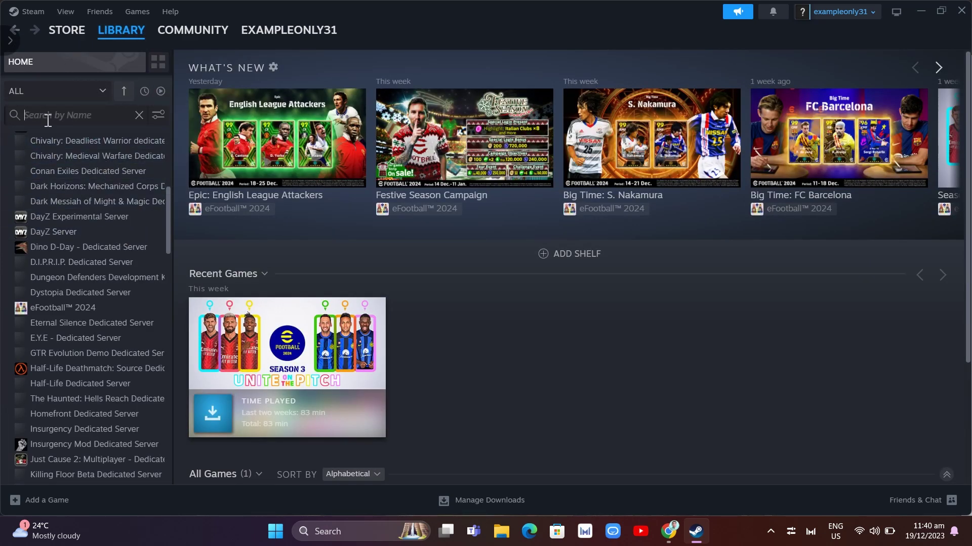
pyautogui.write('vice c')
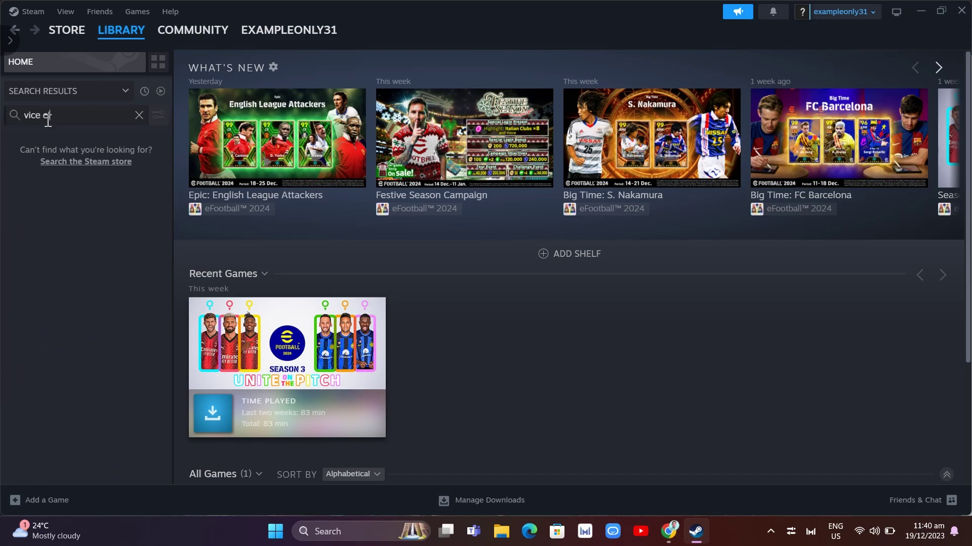
pyautogui.press('BackSpace')
pyautogui.press('BackSpace')
pyautogui.press('BackSpace')
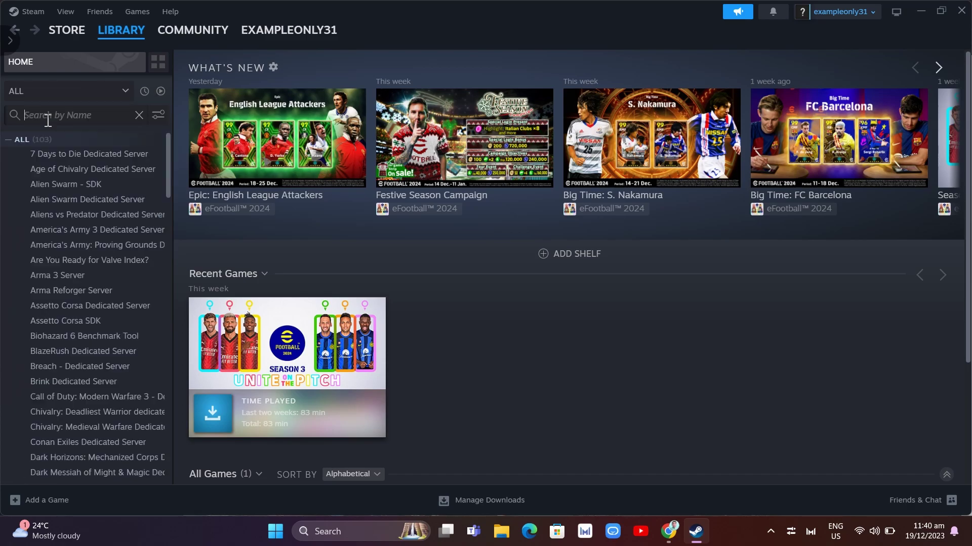
pyautogui.scroll(-5, 47, 130)
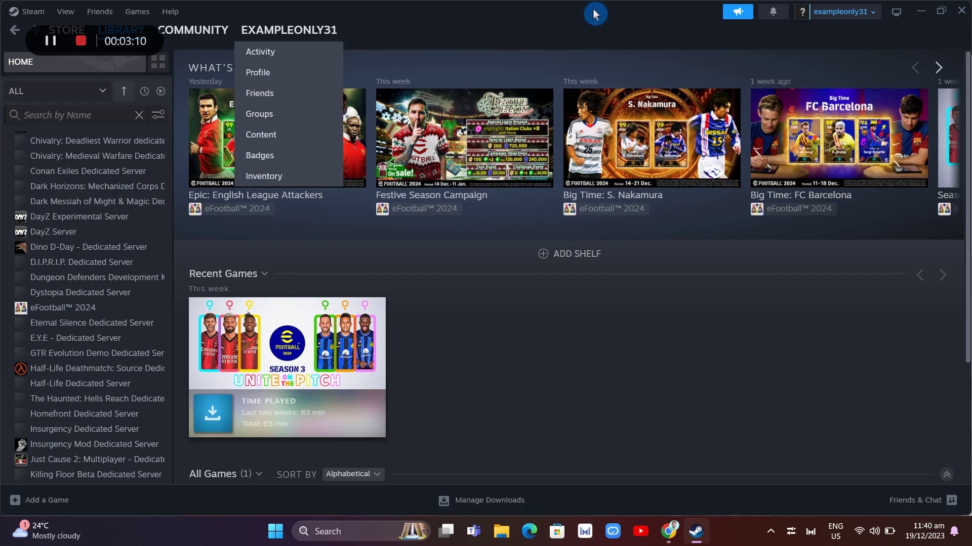